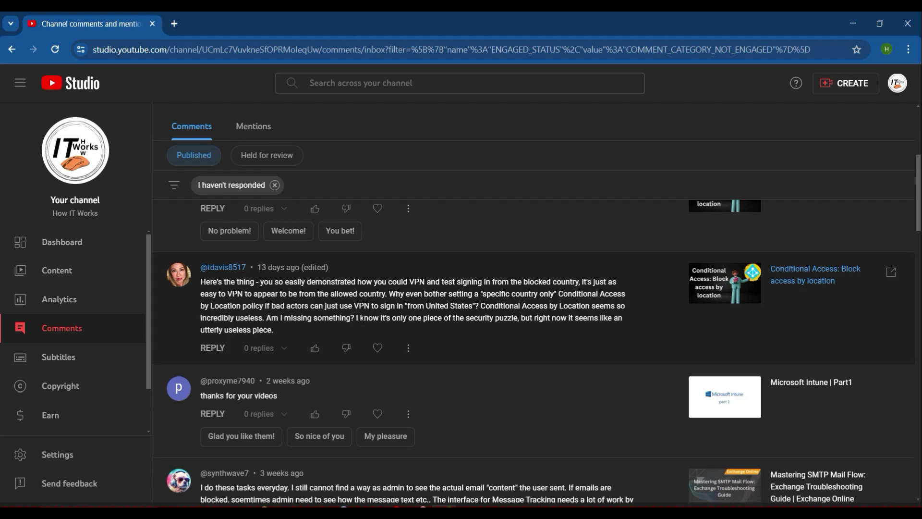
- Switch to the Microsoft Entra admin center and open the list of Conditional Access policies
mouse_move(418, 510)
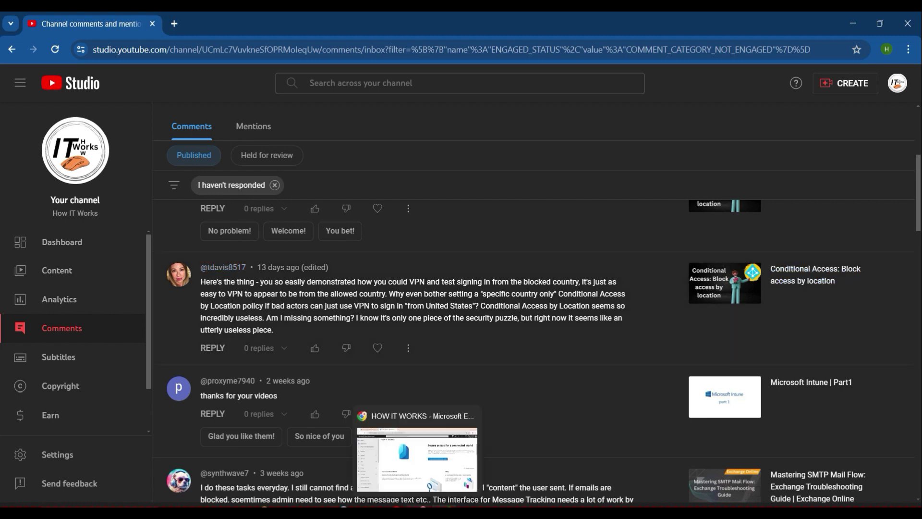
click(418, 460)
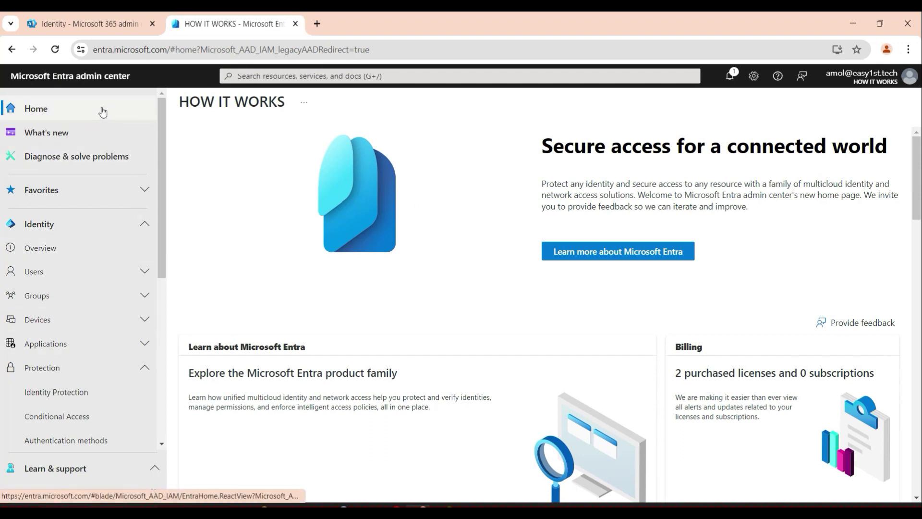
click(46, 416)
click(205, 187)
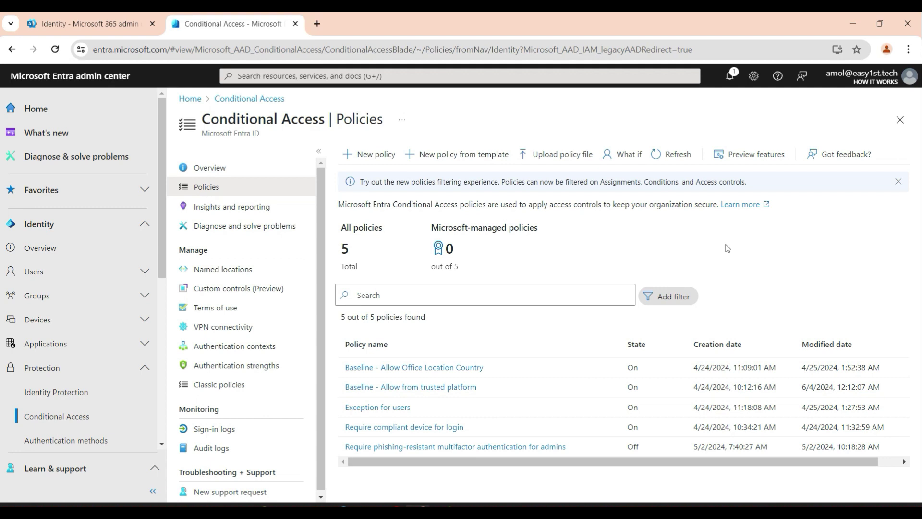
- Open the Intune admin center from the Microsoft 365 admin center and show the list of Windows devices
click(75, 26)
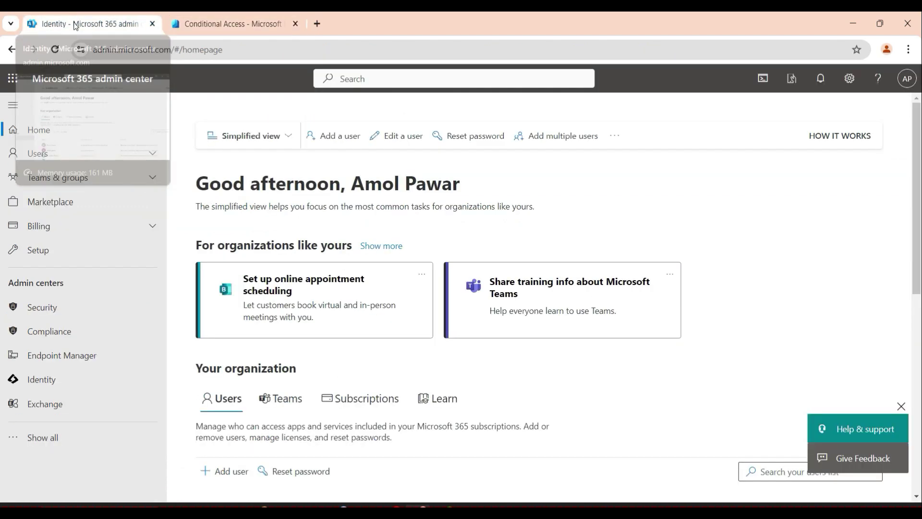
click(72, 355)
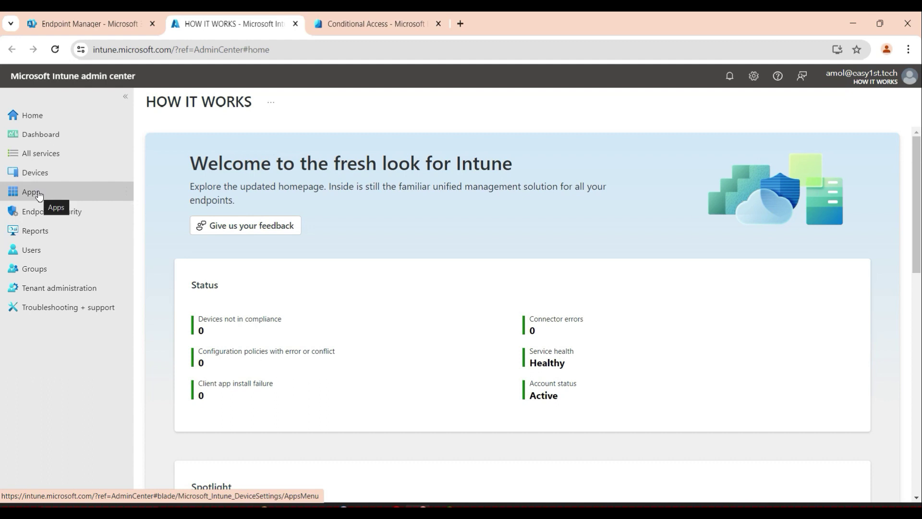
click(44, 174)
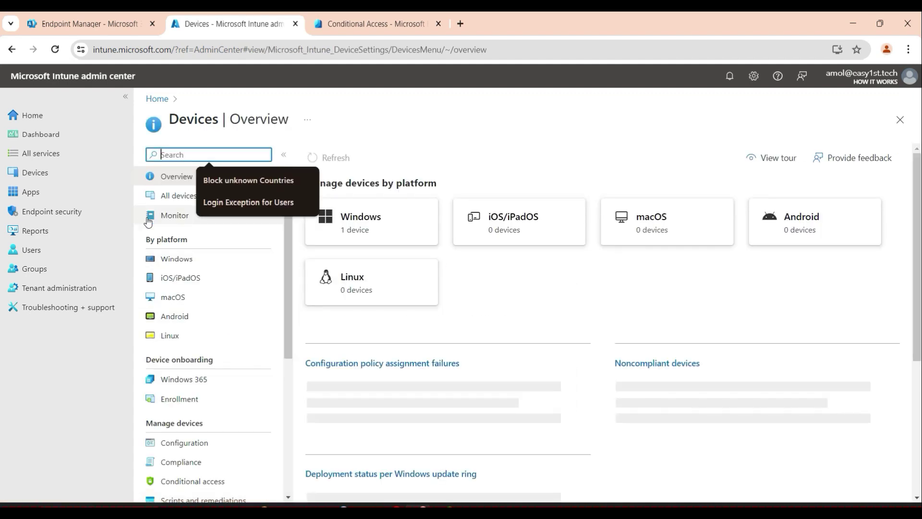
click(176, 259)
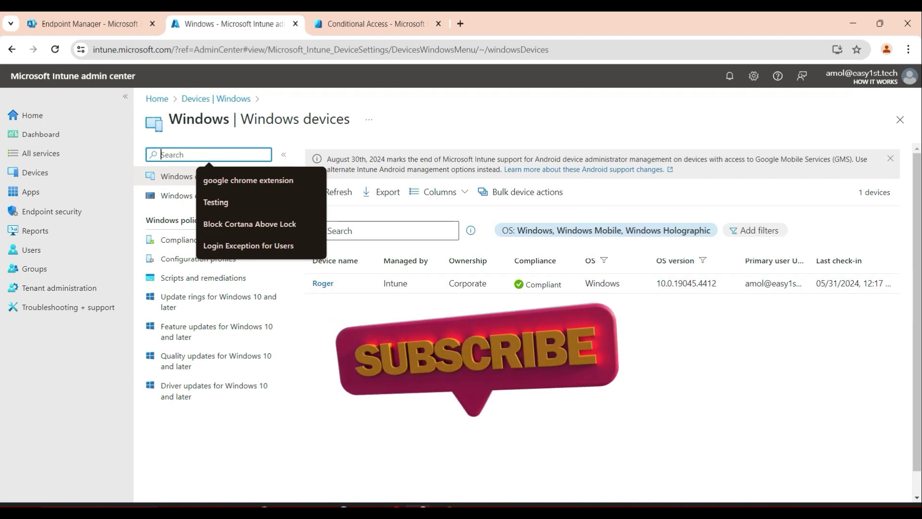
- Open the "windows 10/11 compliance Policy" from the Windows compliance policies
click(142, 248)
click(191, 240)
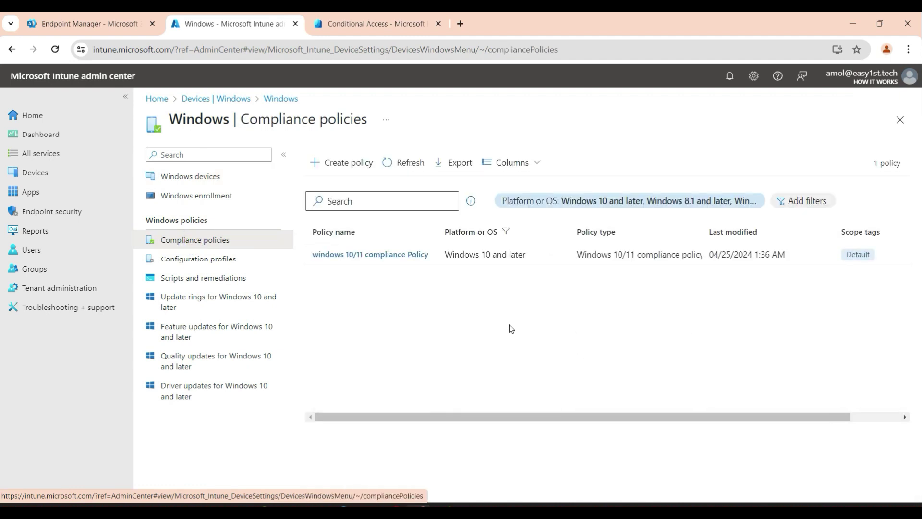
click(374, 255)
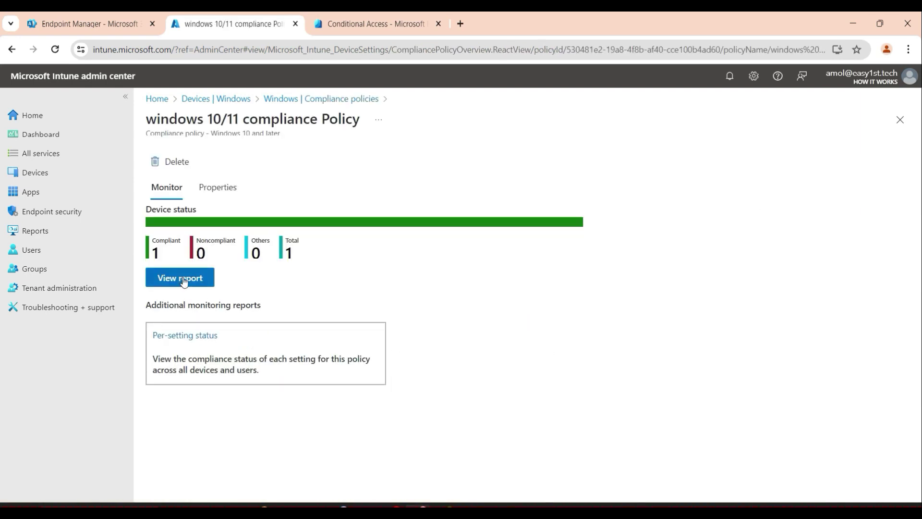
- Examine the compliance policy's properties, including its system security settings, actions for noncompliance and assignments
click(181, 336)
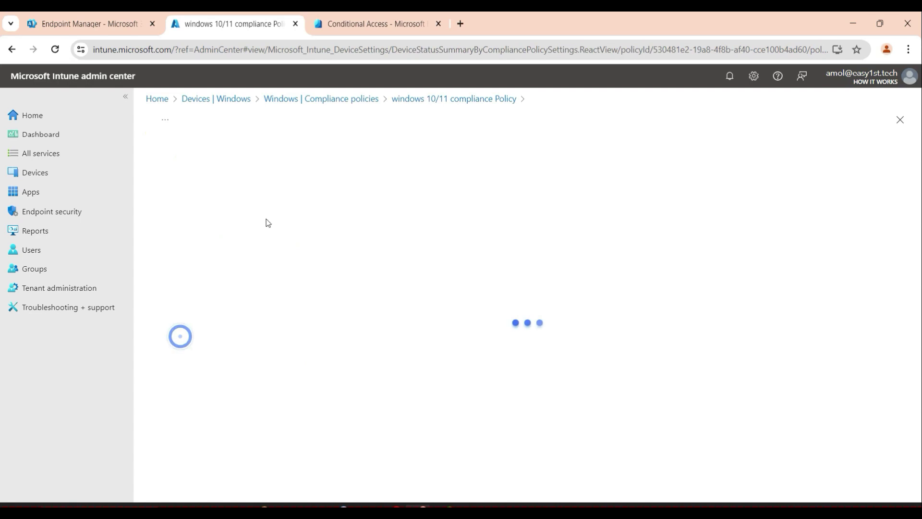
click(440, 102)
click(211, 191)
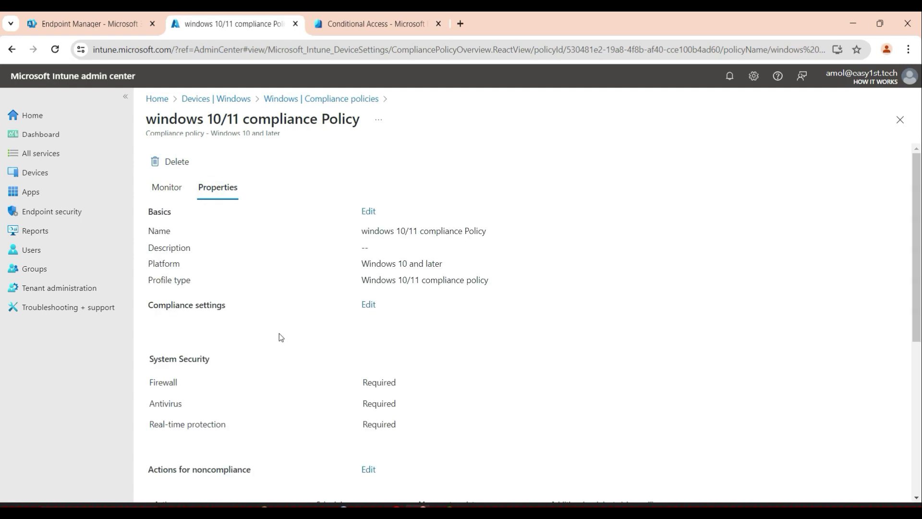
scroll(278, 336, down, 3)
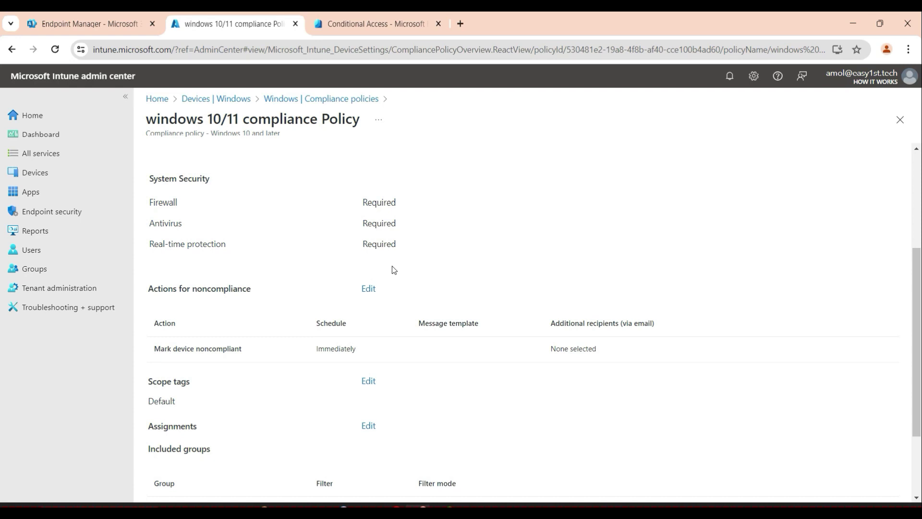
scroll(352, 382, up, 3)
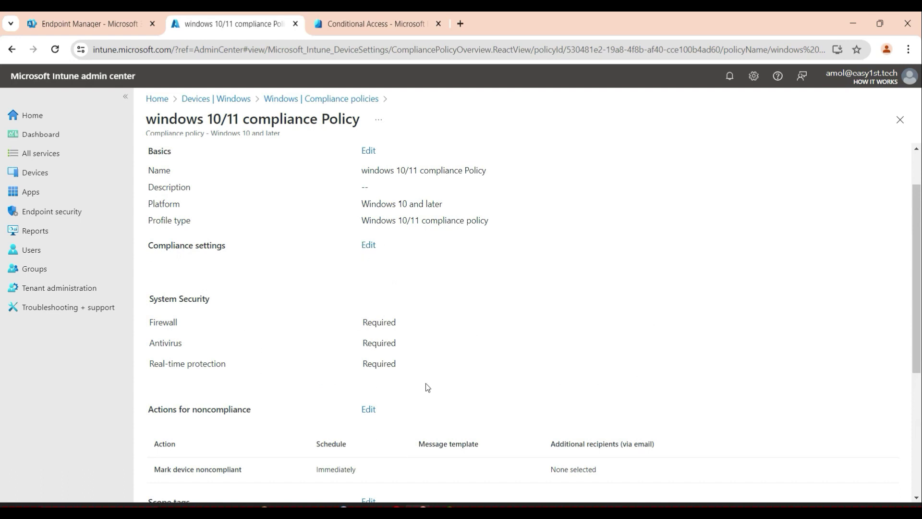
- Open the policy's compliance settings and examine the Device Health options and the Minimum OS version under Device Properties
click(369, 246)
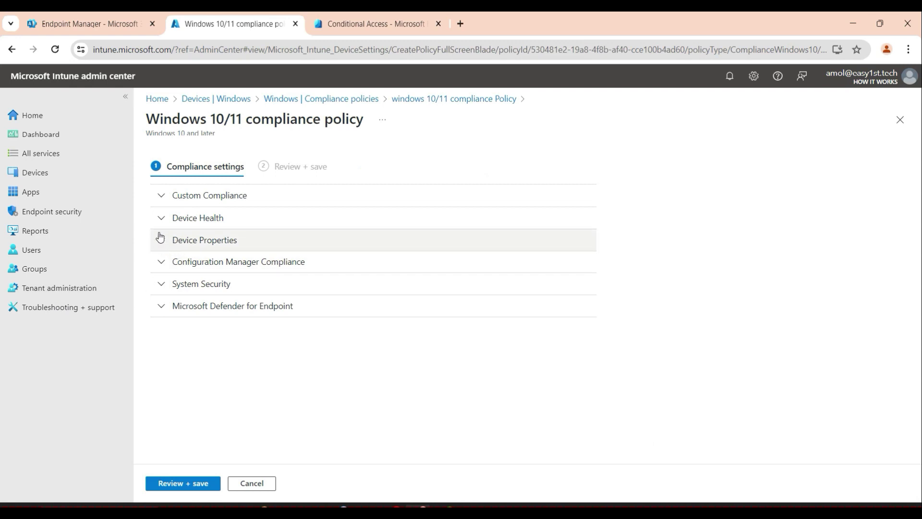
click(160, 218)
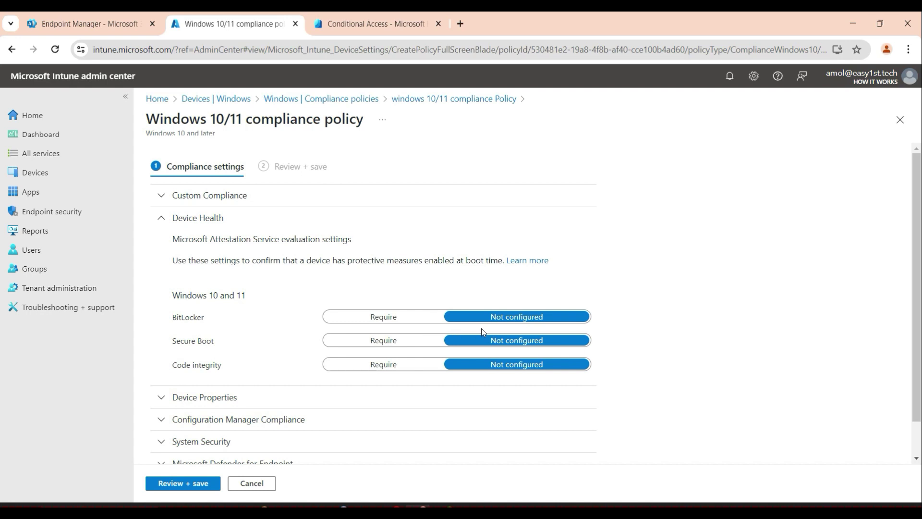
click(160, 397)
scroll(421, 367, down, 4)
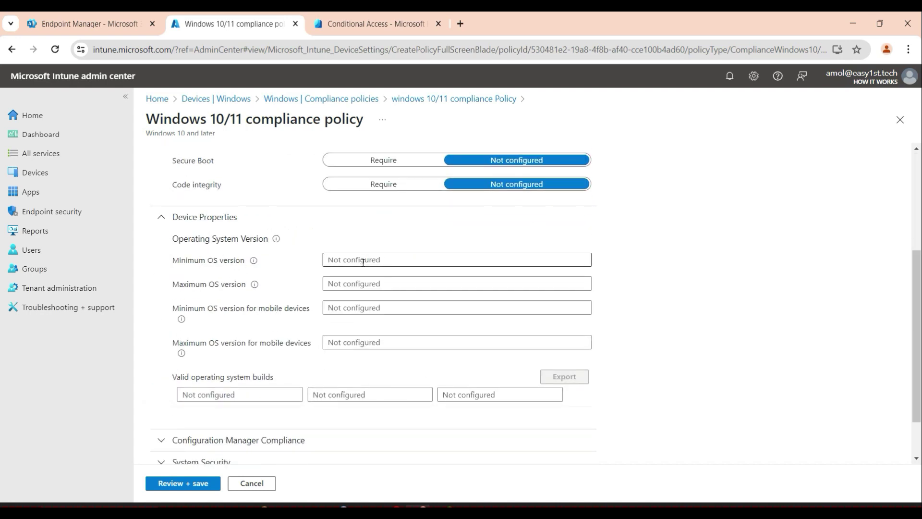
click(383, 258)
mouse_move(256, 261)
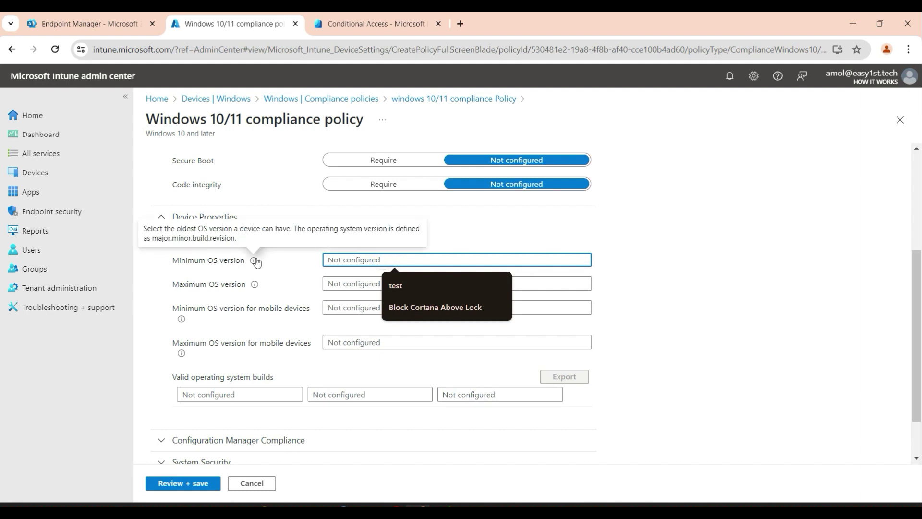
click(342, 260)
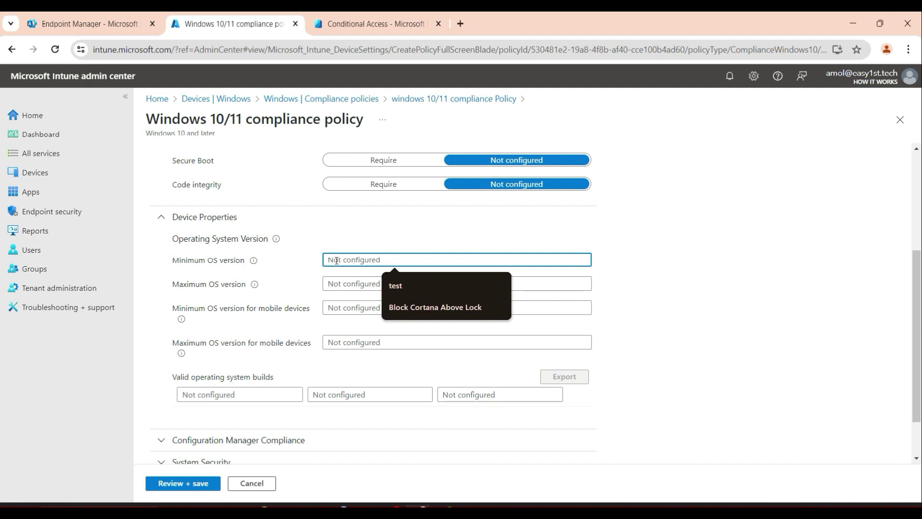
- Look over the Device Health and Device Properties settings, and return to the Windows compliance policies without saving
scroll(358, 262, up, 3)
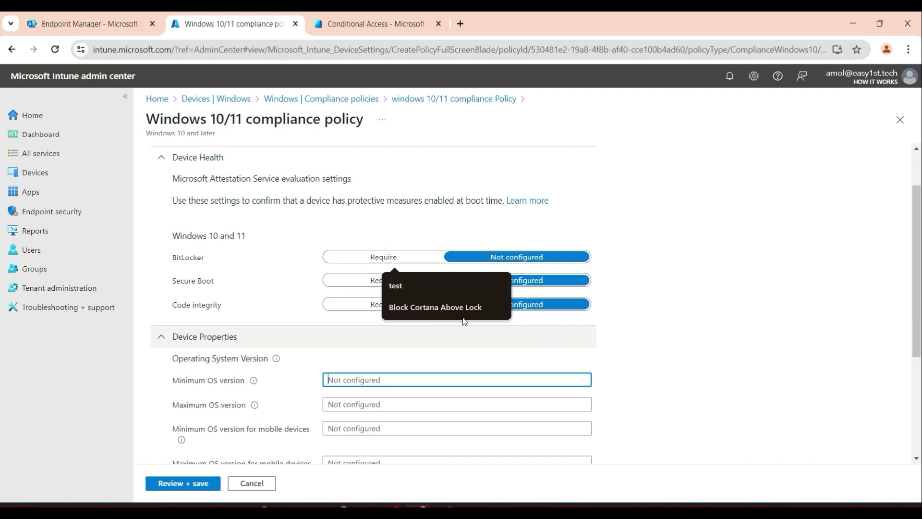
scroll(648, 336, down, 1)
scroll(650, 335, down, 2)
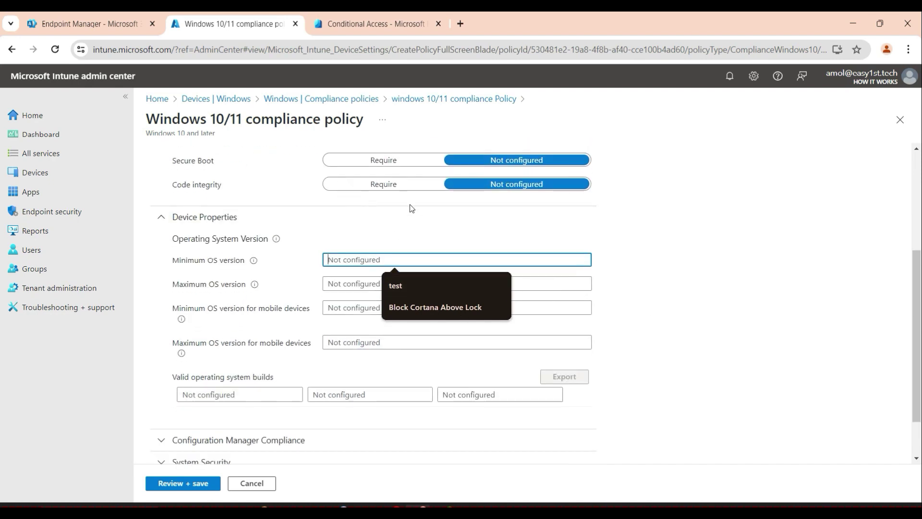
scroll(301, 380, down, 1)
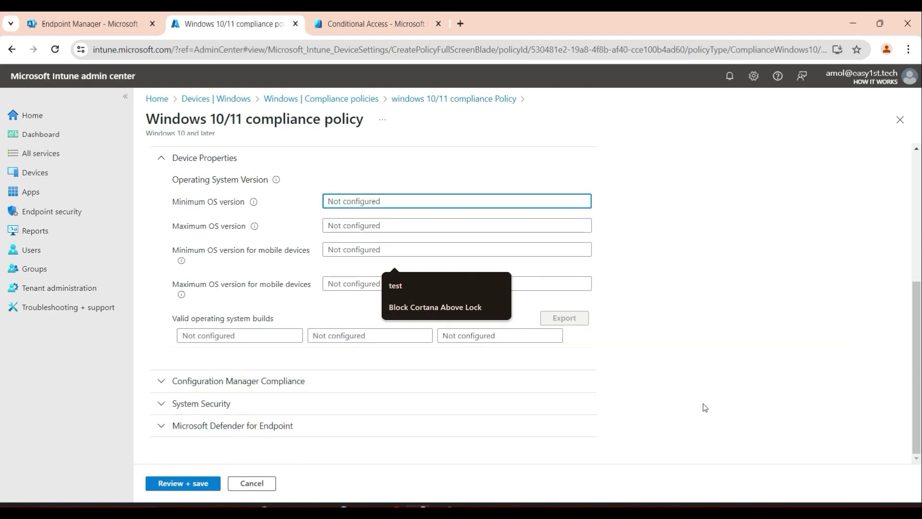
scroll(678, 323, up, 1)
scroll(678, 323, up, 4)
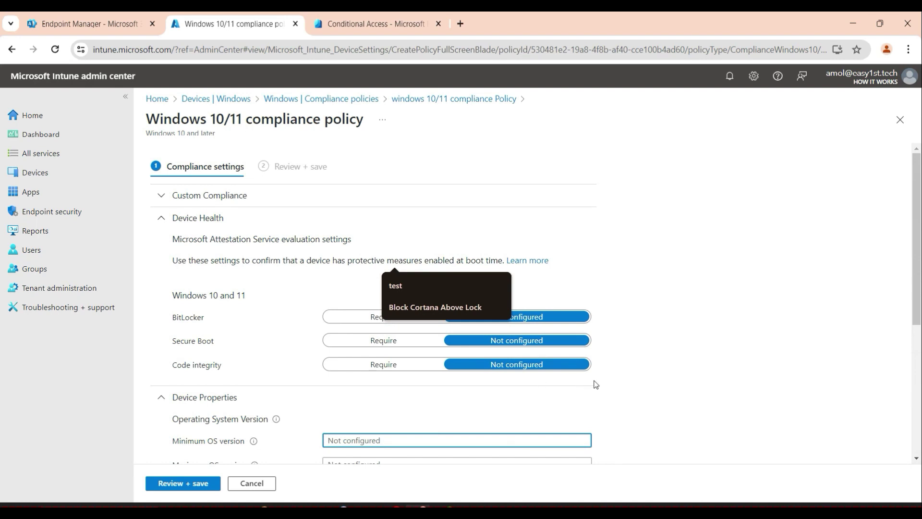
scroll(347, 419, down, 1)
scroll(344, 415, down, 2)
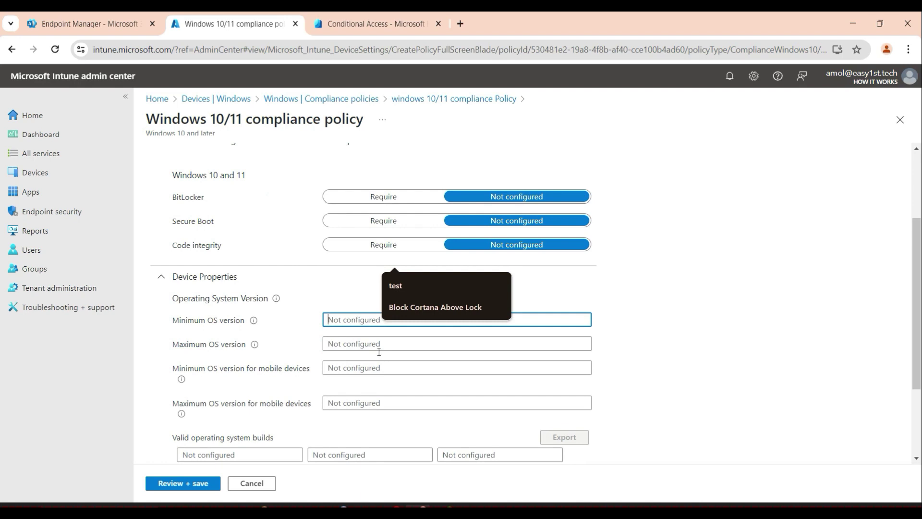
click(359, 100)
click(508, 126)
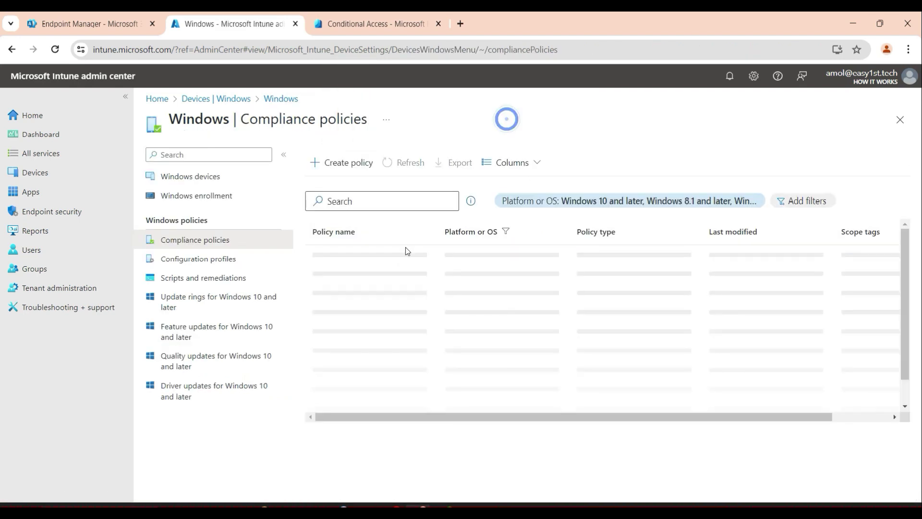
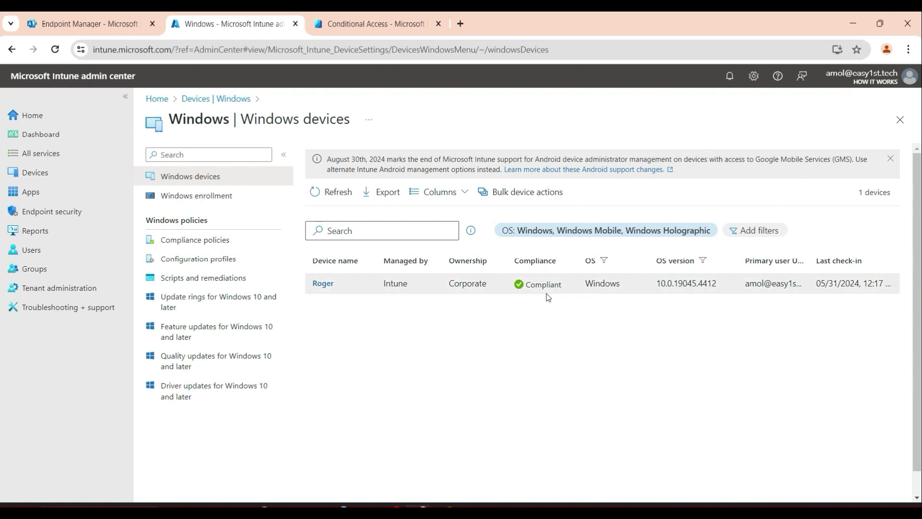
- Open the "Baseline - Allow from trusted platform" policy in the Entra admin center and check its included and excluded users
click(348, 24)
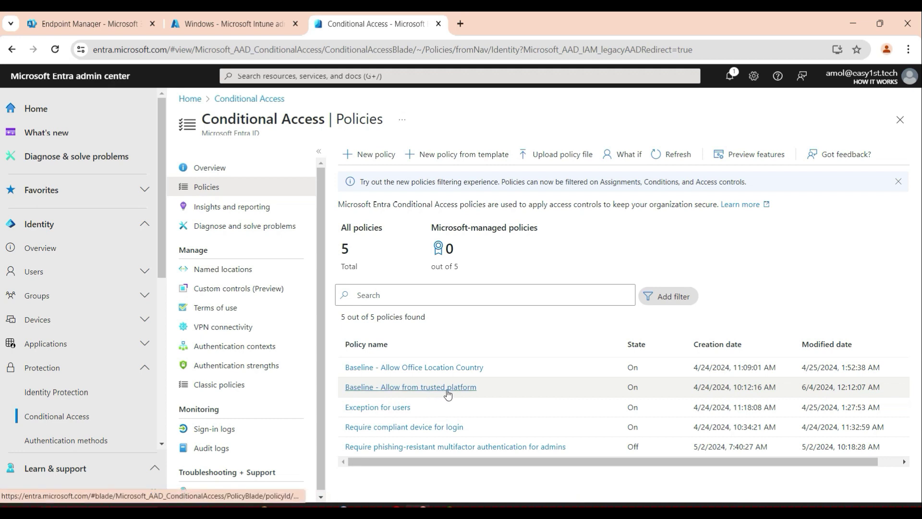
click(415, 388)
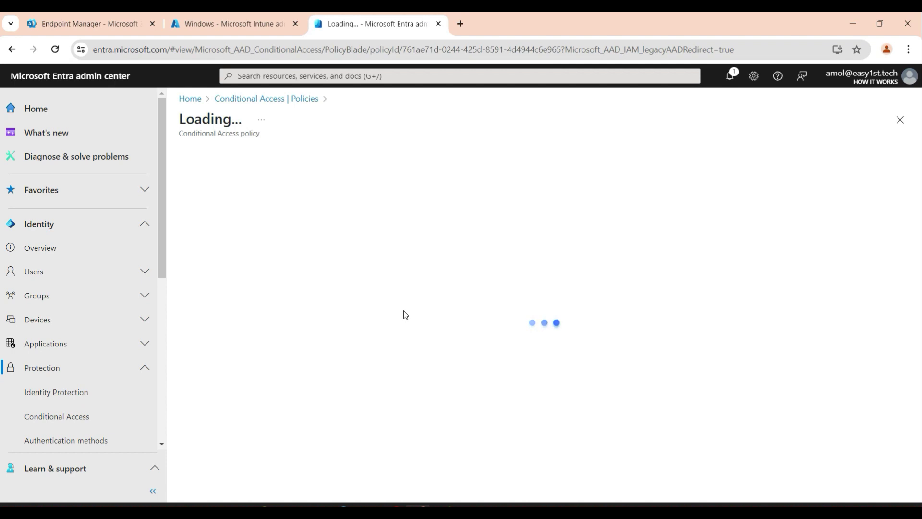
scroll(445, 307, down, 2)
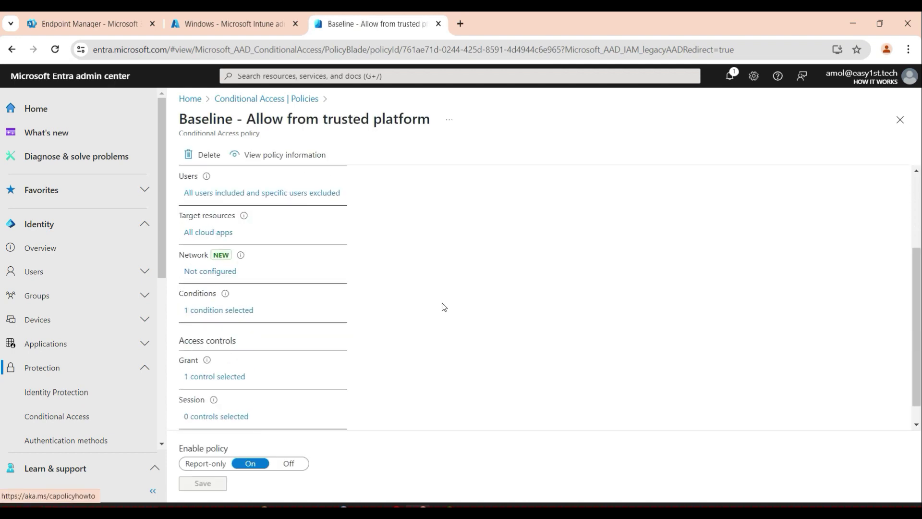
click(234, 193)
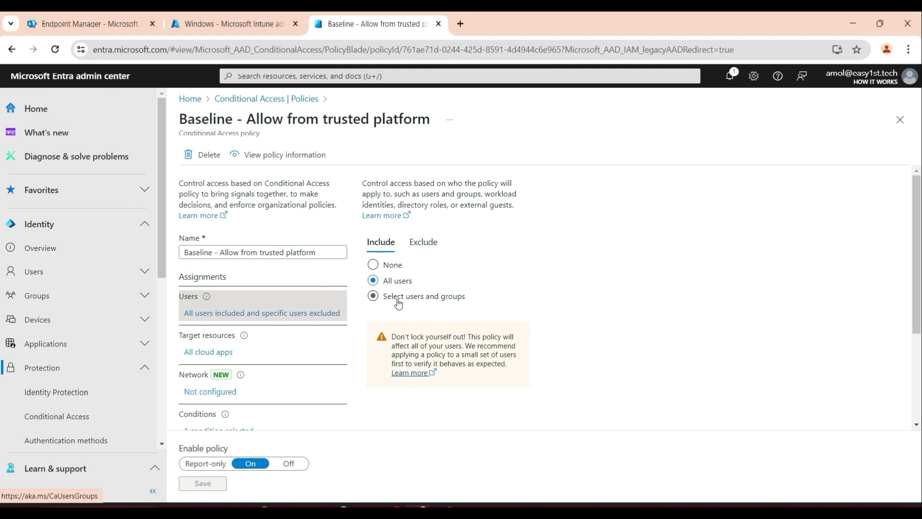
click(425, 242)
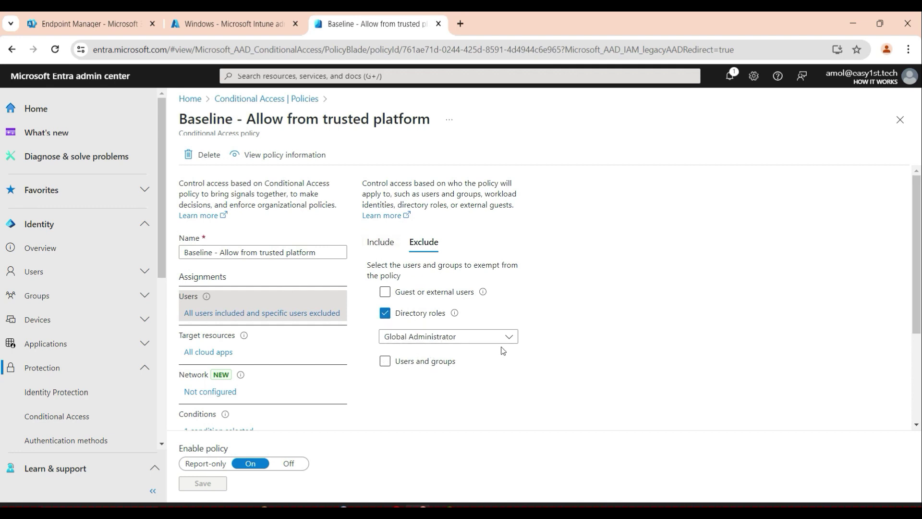
click(388, 244)
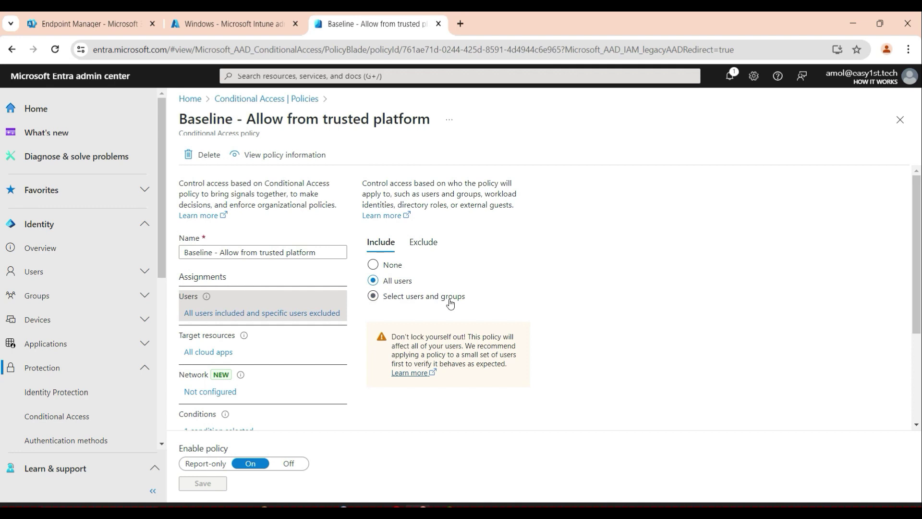
- Look over the policy's assignments and access controls, and open its conditions
scroll(703, 367, down, 2)
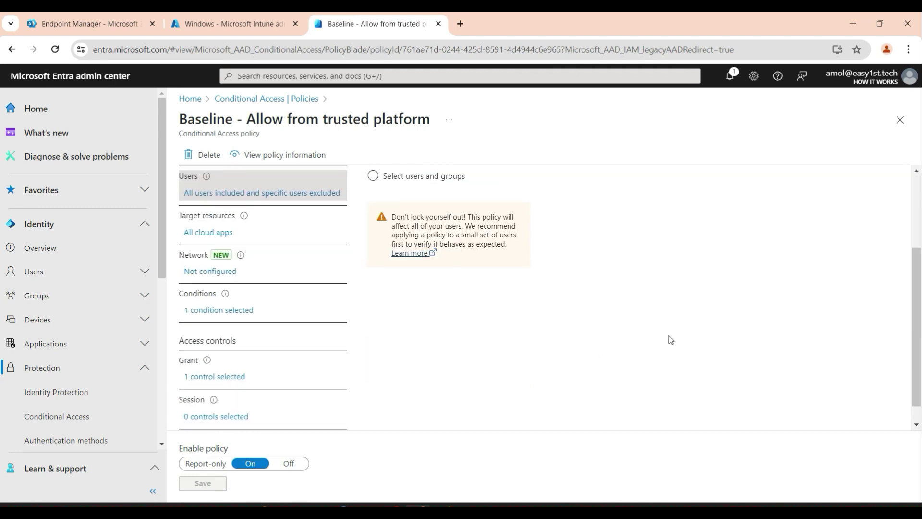
scroll(671, 340, up, 1)
scroll(671, 340, up, 1)
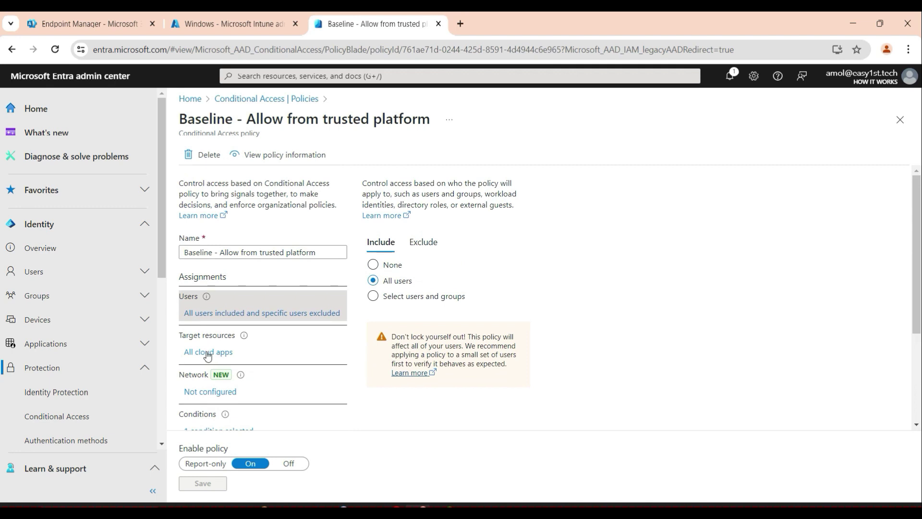
scroll(300, 376, down, 2)
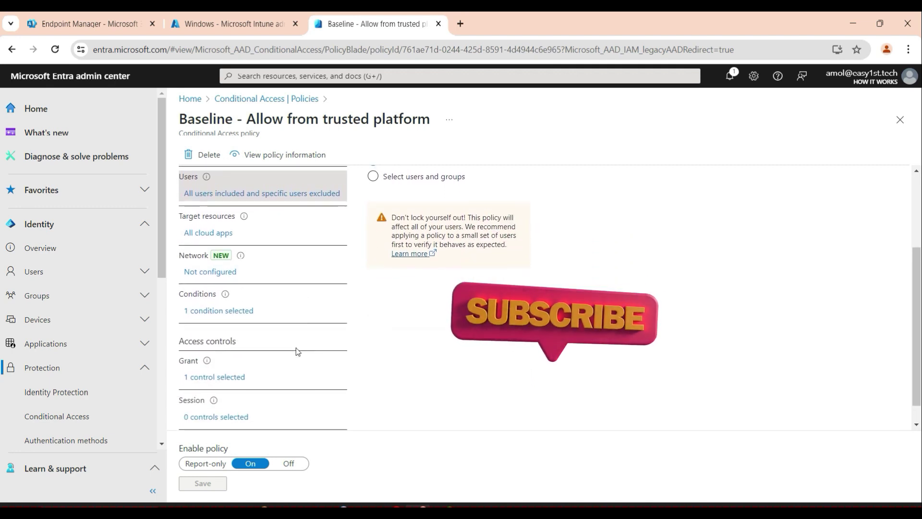
click(218, 311)
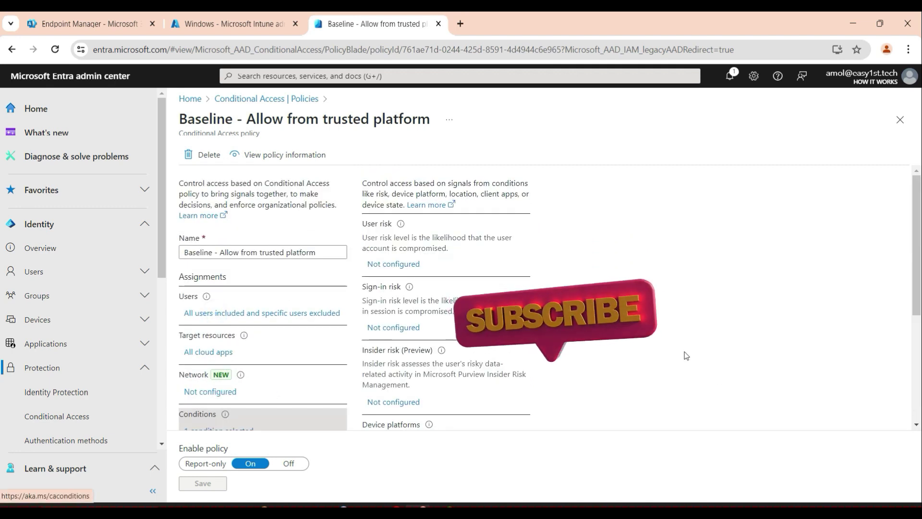
- Look over the policy's risk, location and client app conditions, and open the Device platforms condition to check its included platforms
scroll(432, 298, down, 3)
scroll(563, 338, down, 1)
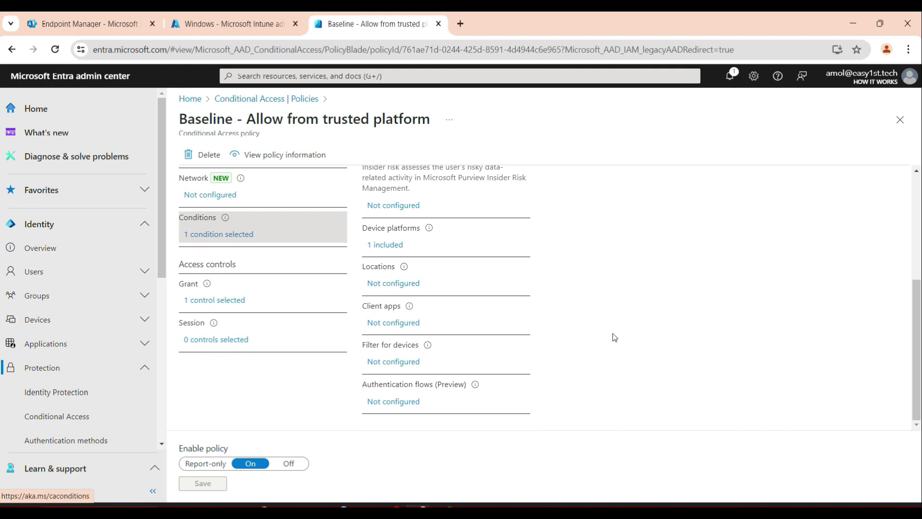
scroll(615, 337, up, 2)
scroll(615, 337, up, 2)
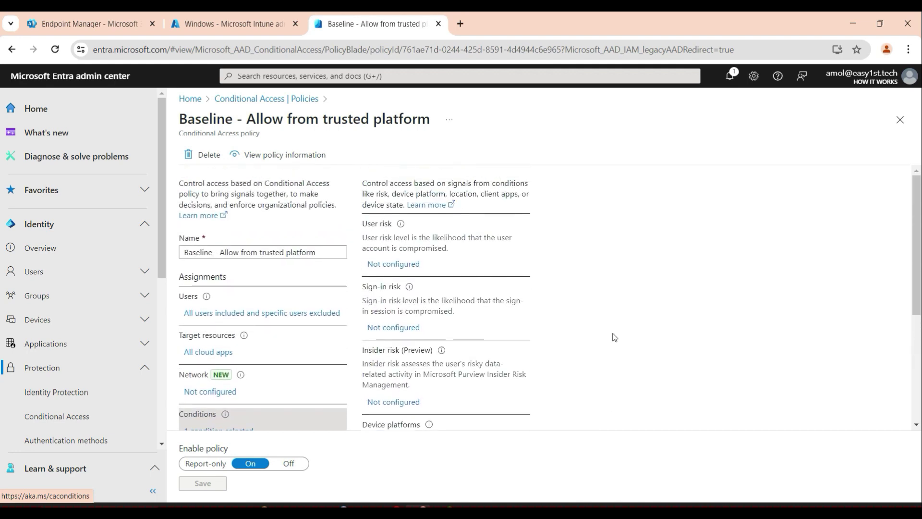
scroll(615, 337, down, 3)
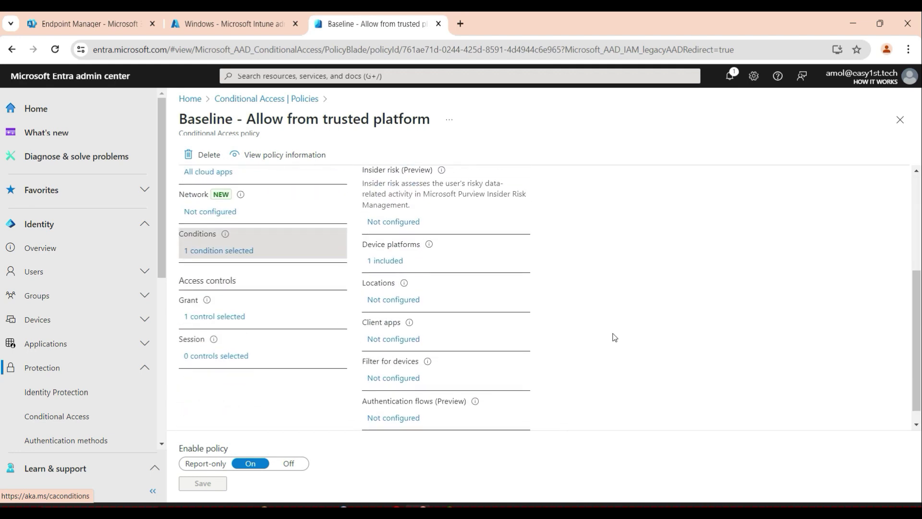
click(389, 260)
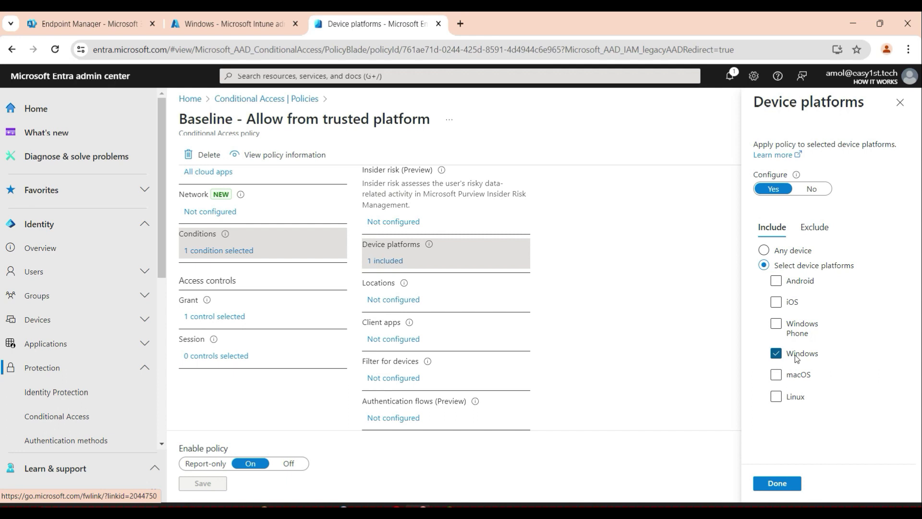
- Check the Windows devices list in the Intune admin center, and return to the Entra policy to accept its Device platforms settings
click(212, 24)
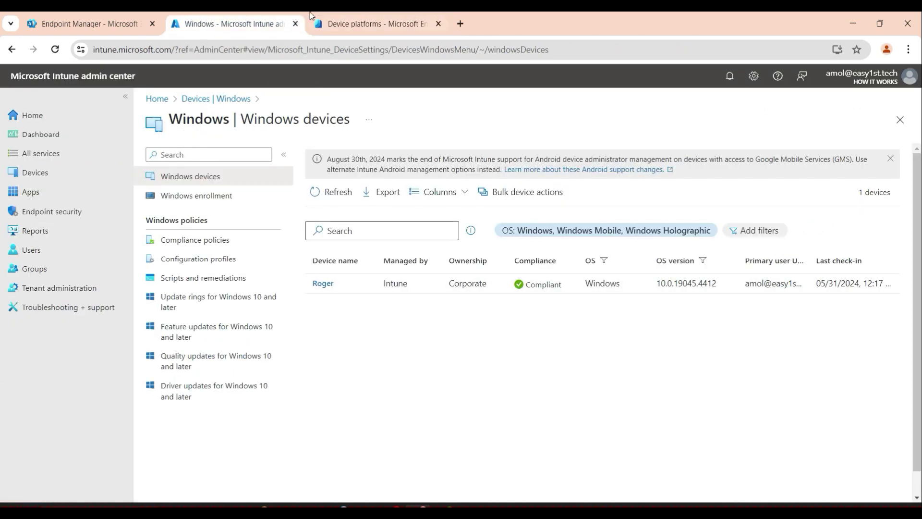
click(345, 24)
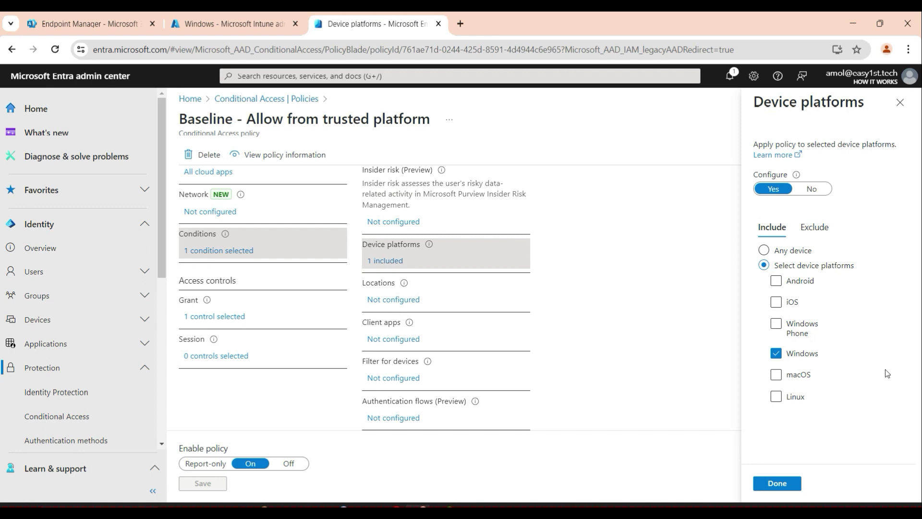
click(777, 484)
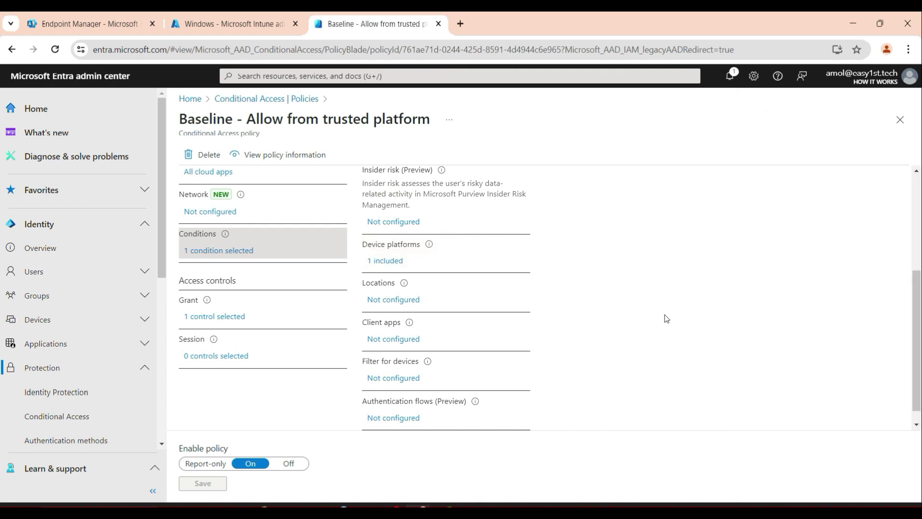
- Reopen the Device platforms condition and check both its excluded and included platforms
click(390, 261)
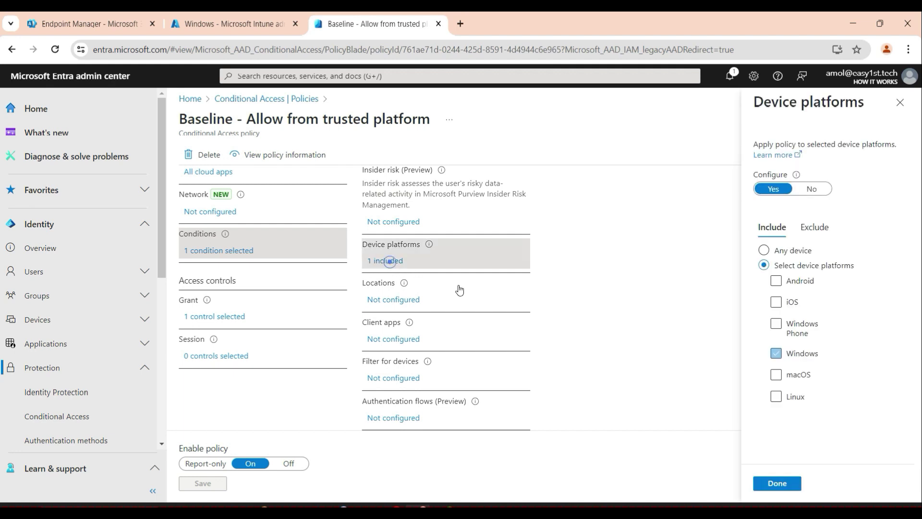
click(815, 228)
click(779, 231)
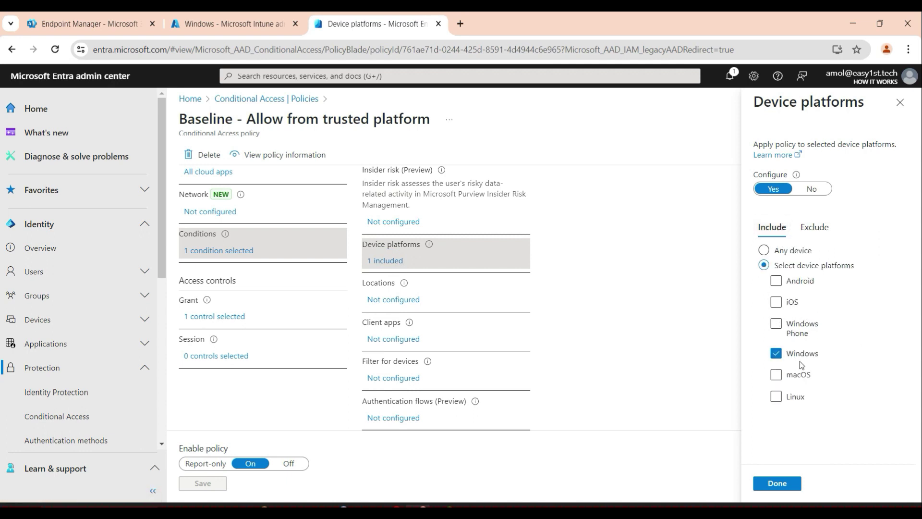
- Check the policy's Grant controls for the compliant device requirement, accept them as they are, and look over the policy's assignments again
click(208, 317)
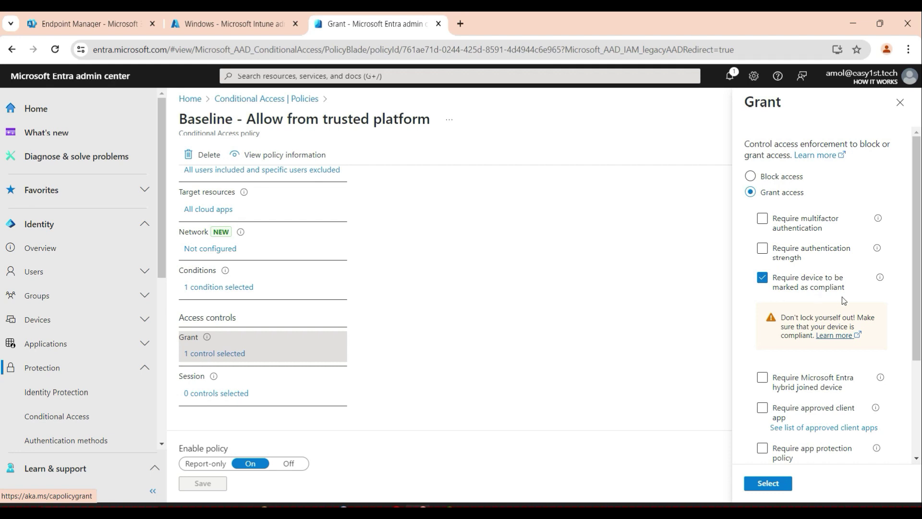
click(769, 485)
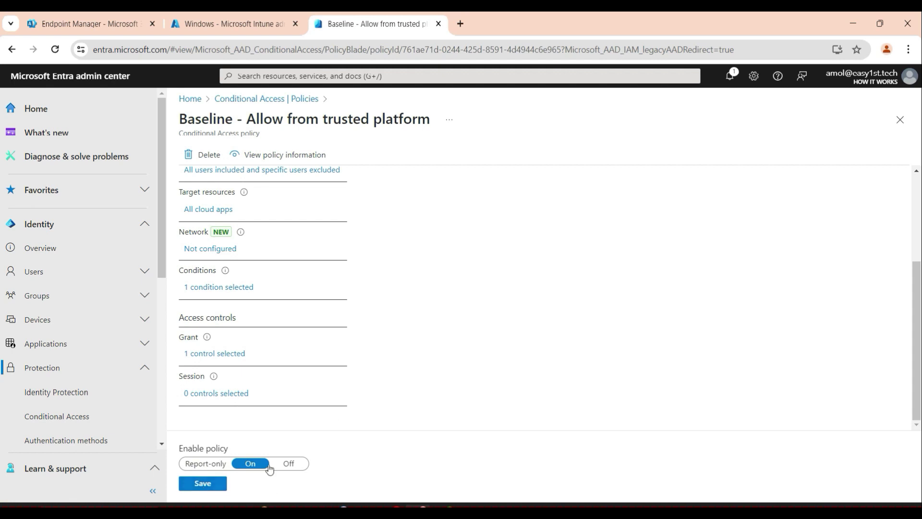
click(203, 484)
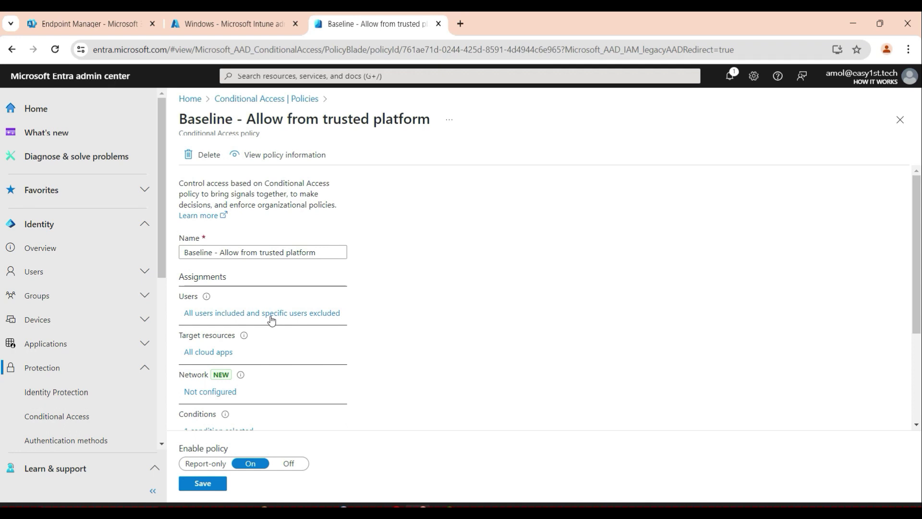
scroll(271, 321, down, 3)
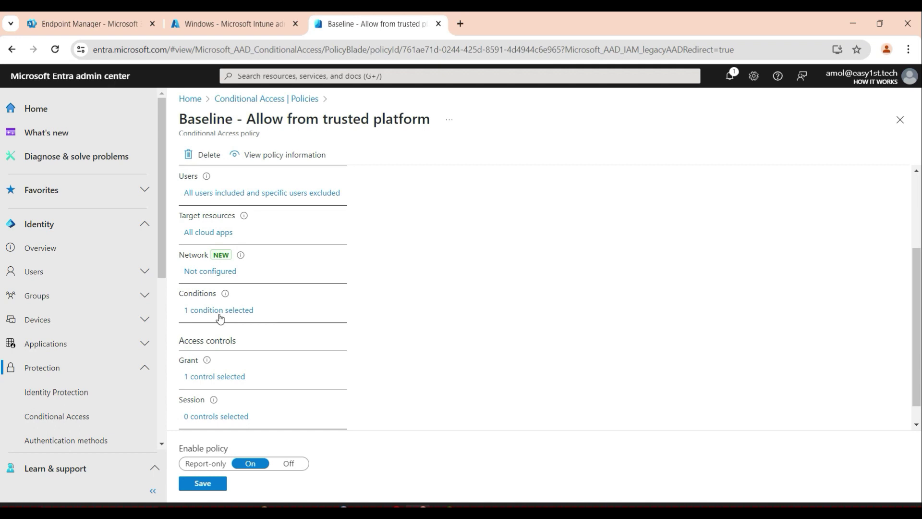